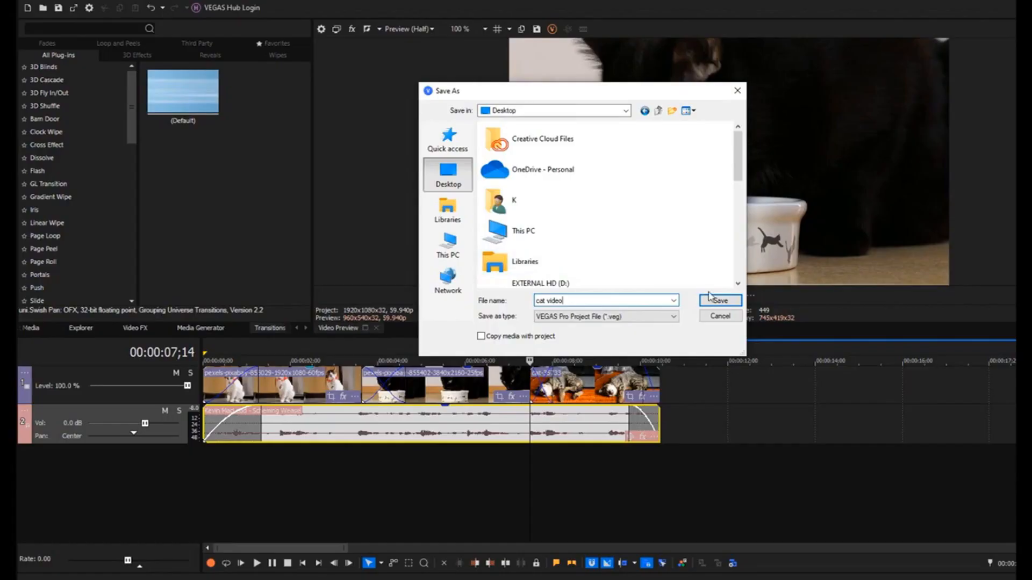
# - Save the project on the Desktop under the file name "cat video"
pyautogui.press('Return')
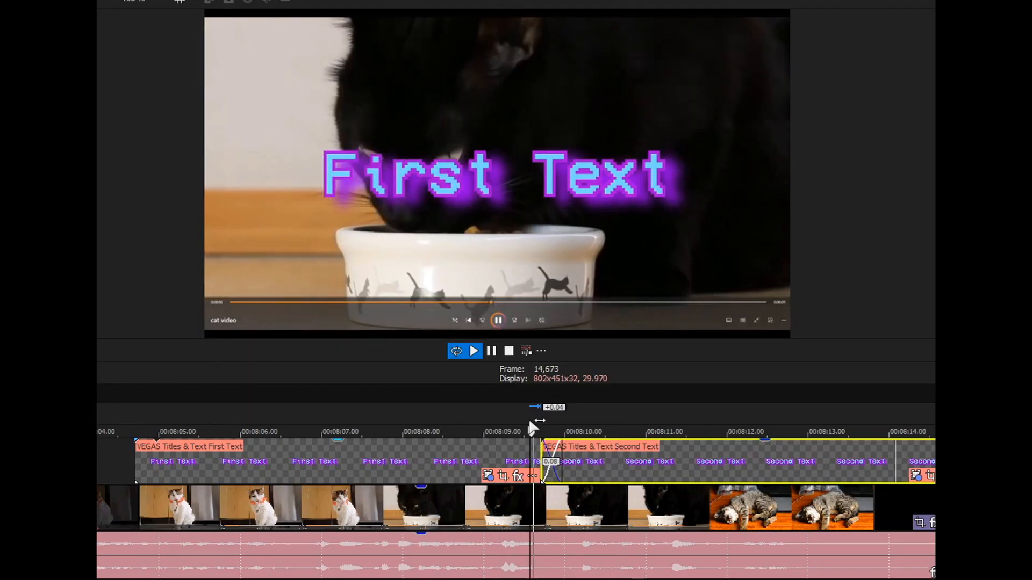
# - Nudge the Second Text event where it overlaps First Text, and lower the opacity of the "Adding Text To A Video" event
pyautogui.moveTo(643, 450); pyautogui.dragTo(640, 449)
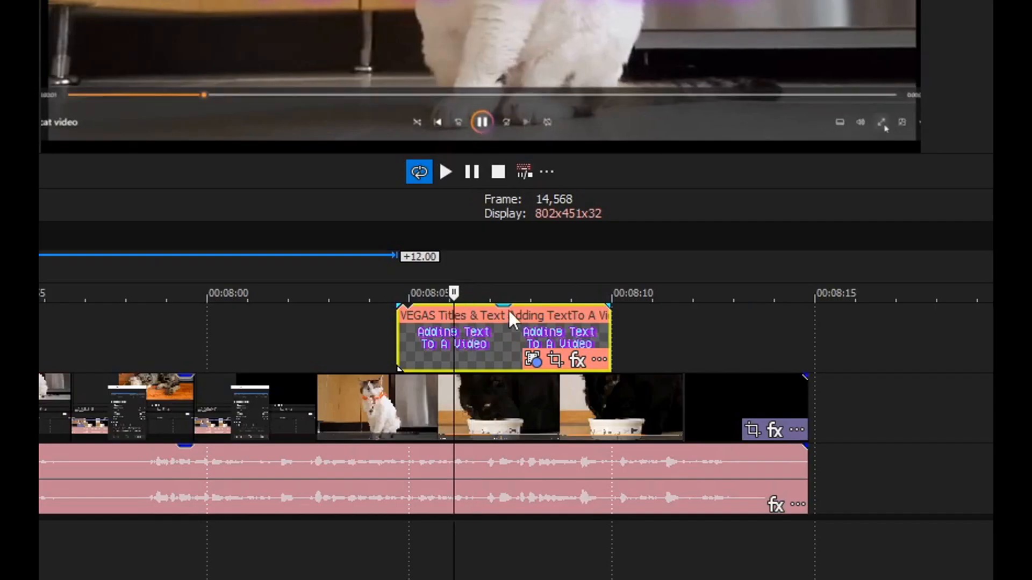
pyautogui.moveTo(511, 309); pyautogui.dragTo(505, 369)
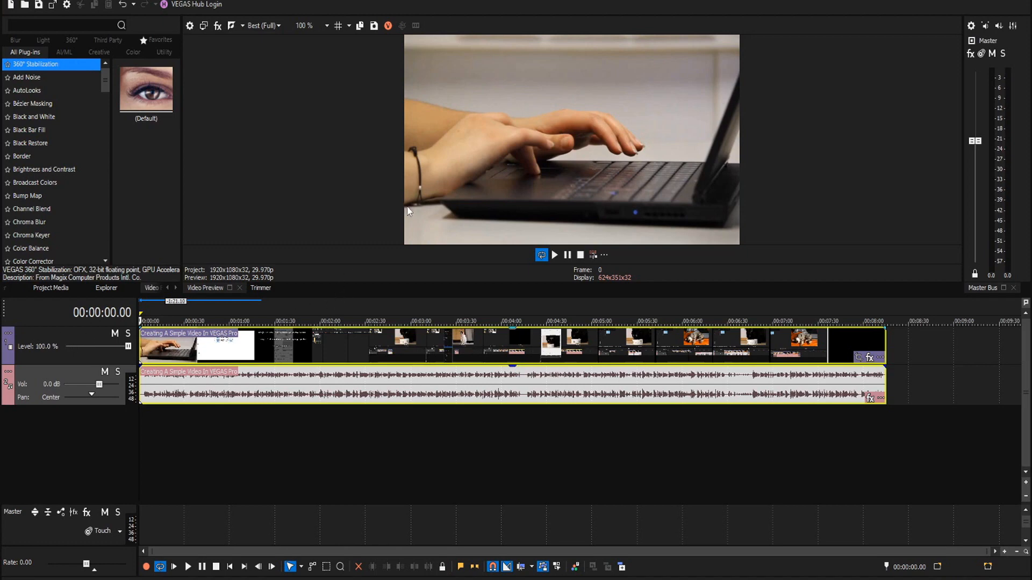
# - Insert a new video track above the existing tracks and add a text media event to it
pyautogui.moveTo(406, 297); pyautogui.dragTo(409, 268)
pyautogui.rightClick(111, 410)
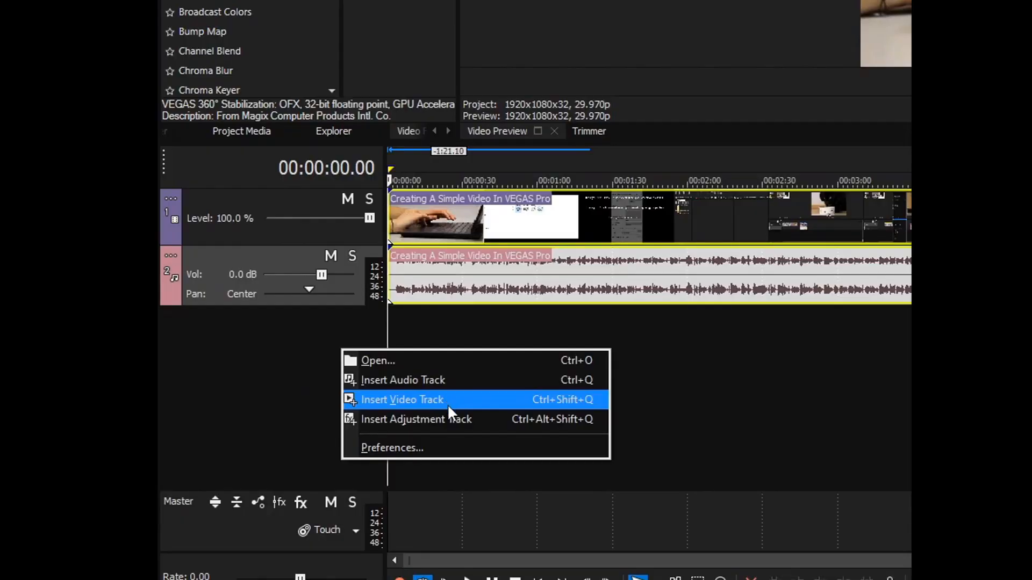
pyautogui.click(447, 400)
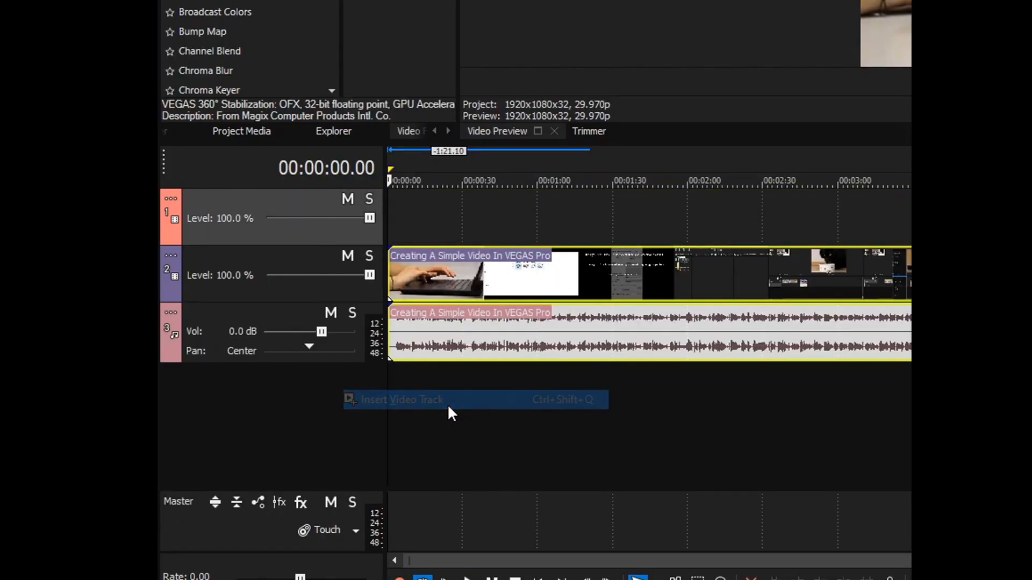
pyautogui.rightClick(413, 214)
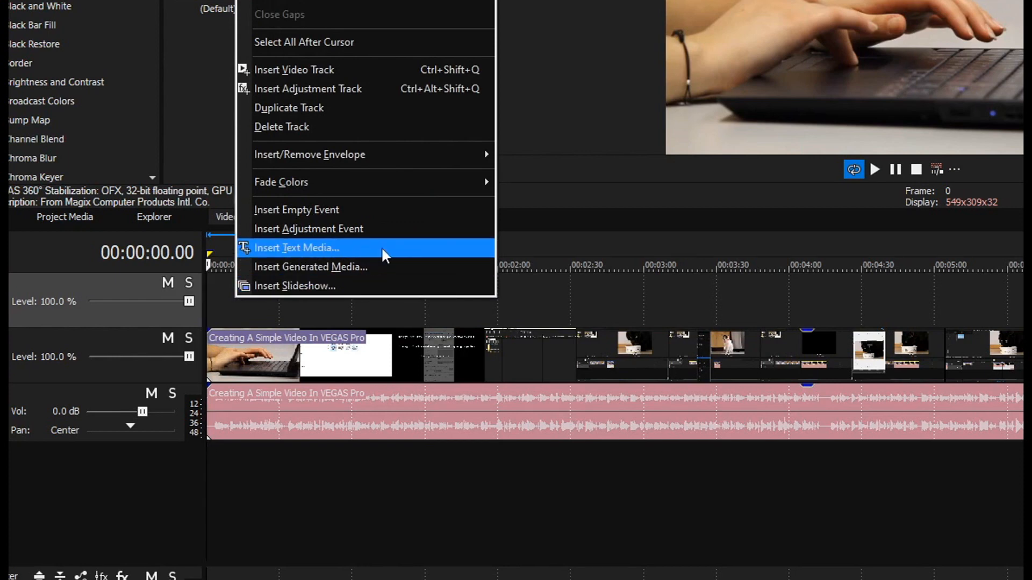
pyautogui.click(359, 246)
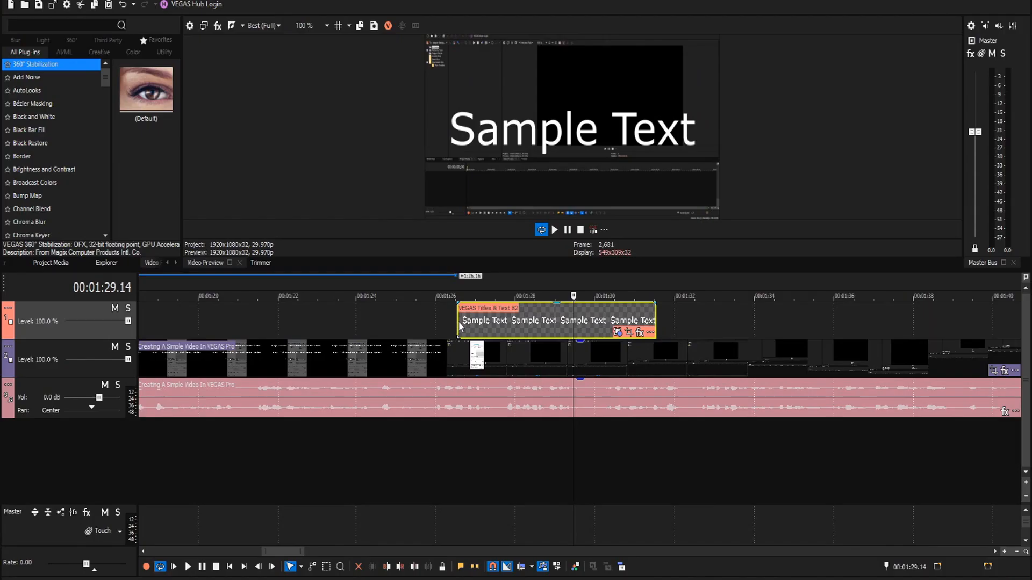
# - Move the Sample Text event along its track so it starts at about 00:01:28
pyautogui.moveTo(456, 322)
pyautogui.mouseDown()
pyautogui.moveTo(571, 323)
pyautogui.moveTo(447, 322)
pyautogui.mouseUp()
pyautogui.moveTo(536, 325); pyautogui.dragTo(443, 329)
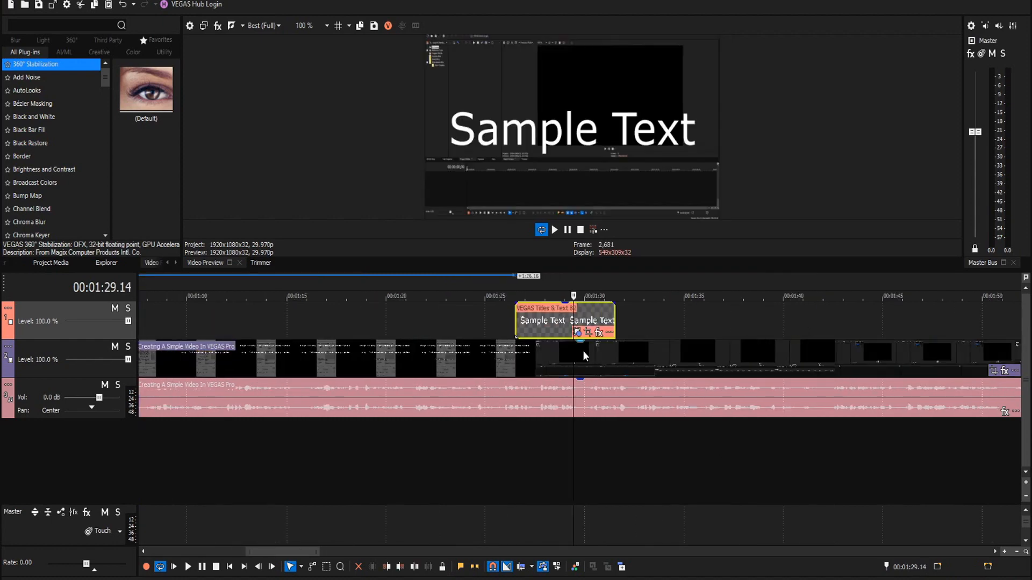
pyautogui.scroll(3, 585, 356)
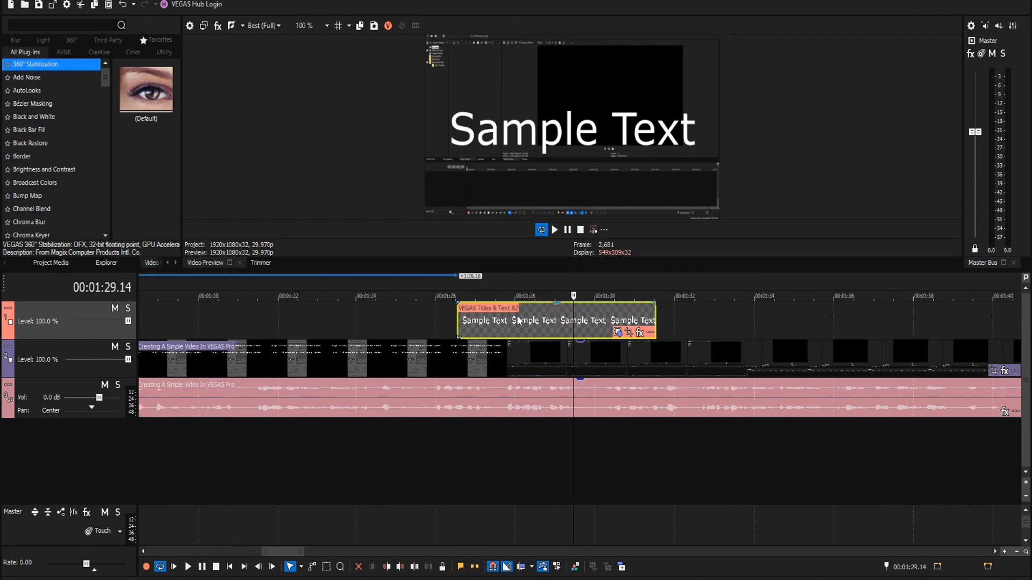
pyautogui.moveTo(456, 321); pyautogui.dragTo(506, 322)
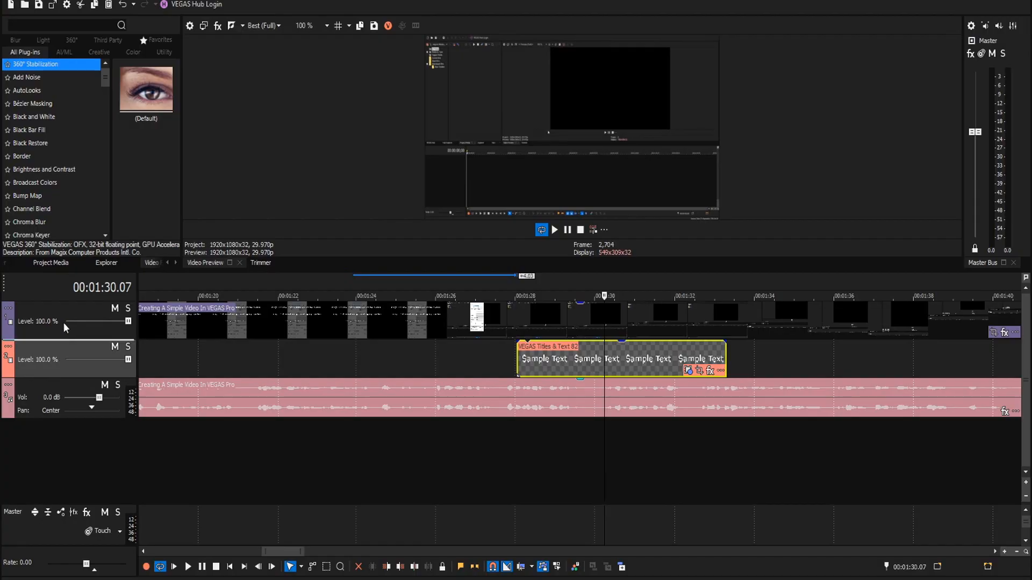
# - Reorder the tracks so the text track sits above the video track
pyautogui.moveTo(64, 323); pyautogui.dragTo(63, 369)
pyautogui.moveTo(62, 361); pyautogui.dragTo(65, 317)
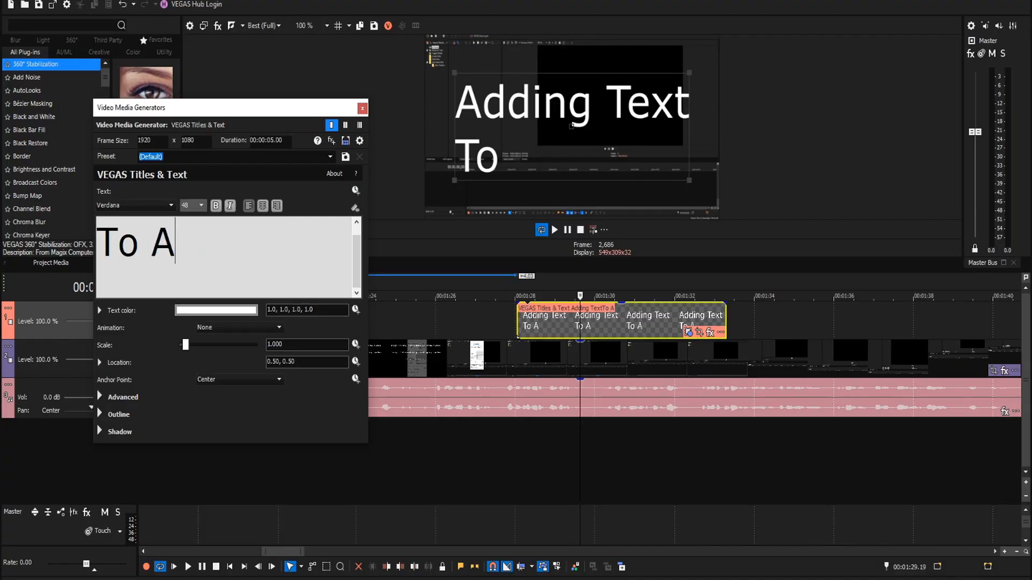
# - Complete the title text as "Adding Text To A Video" and try centre, right and left alignment on it
pyautogui.write('Video')
pyautogui.moveTo(304, 256); pyautogui.dragTo(77, 194)
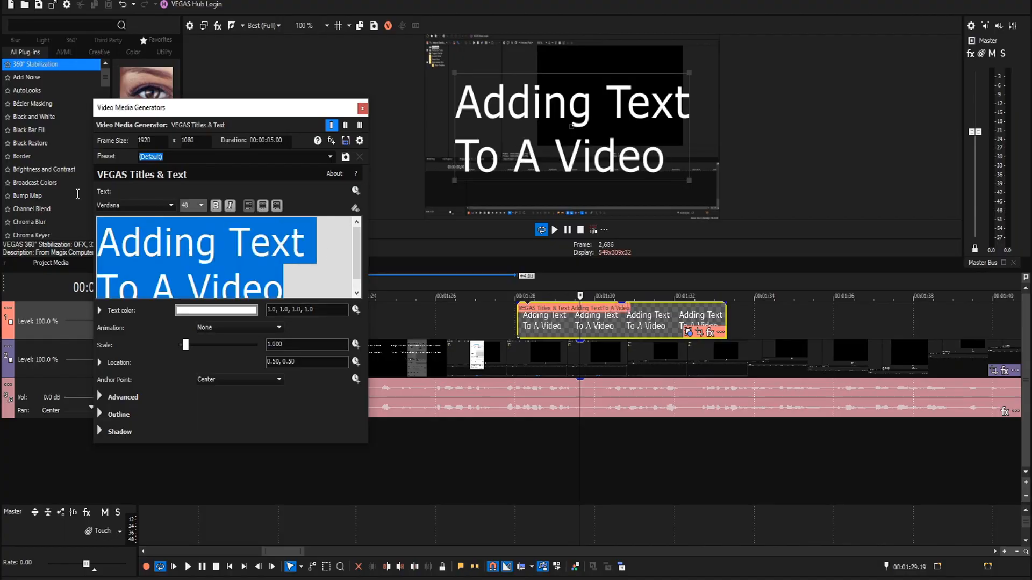
pyautogui.click(262, 206)
pyautogui.click(276, 207)
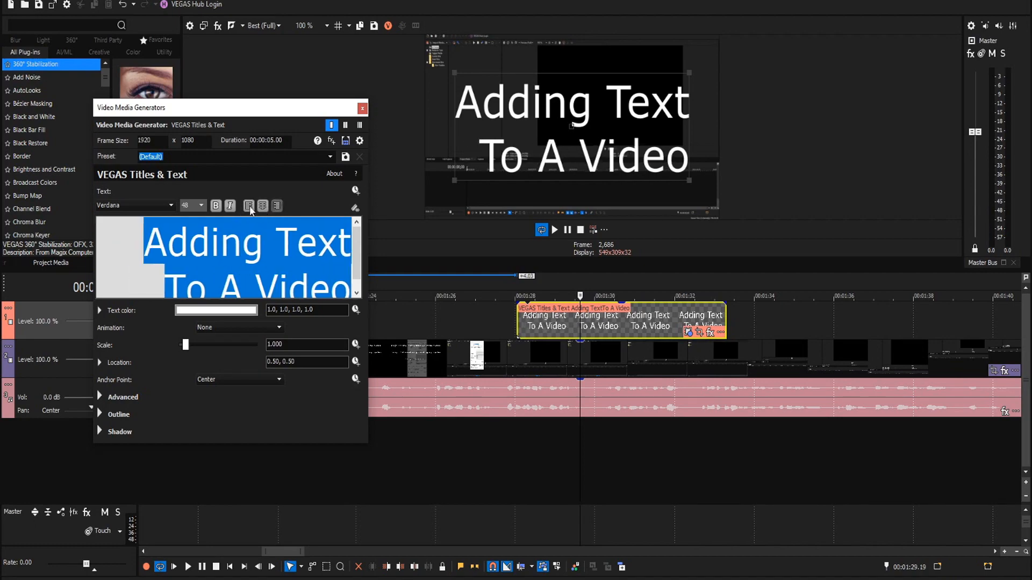
pyautogui.click(248, 205)
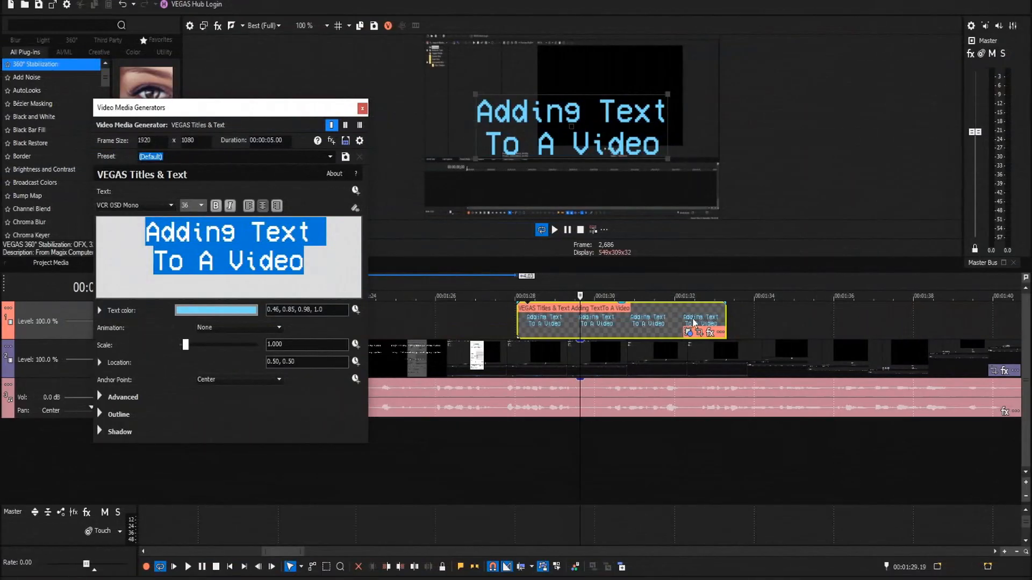
pyautogui.click(618, 318)
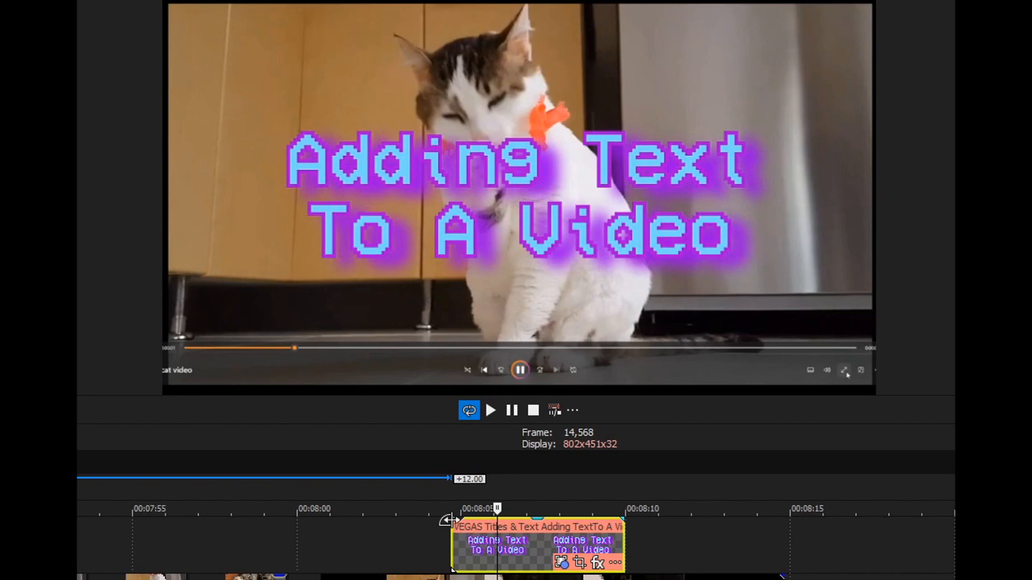
# - Add a fade-in and a fade-out to the "Adding Text To A Video" event, and lower its opacity
pyautogui.moveTo(453, 519); pyautogui.dragTo(500, 520)
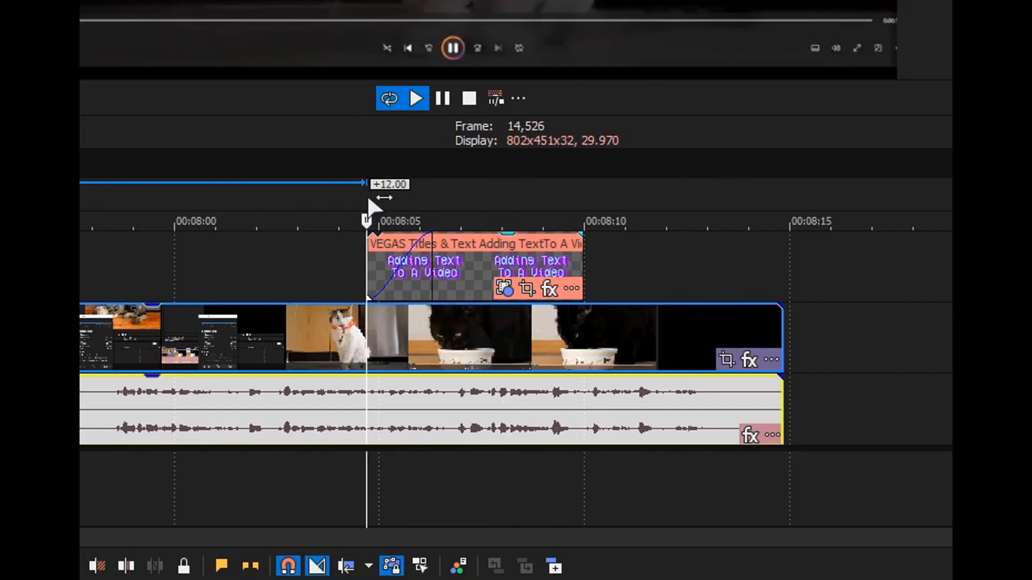
pyautogui.moveTo(585, 235); pyautogui.dragTo(491, 237)
pyautogui.press('space')
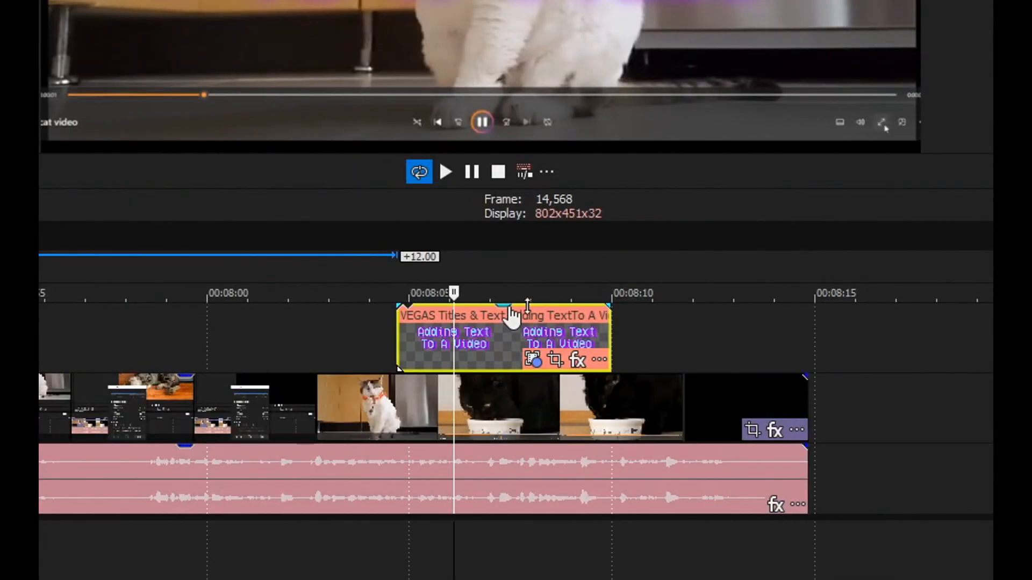
pyautogui.moveTo(511, 311); pyautogui.dragTo(501, 339)
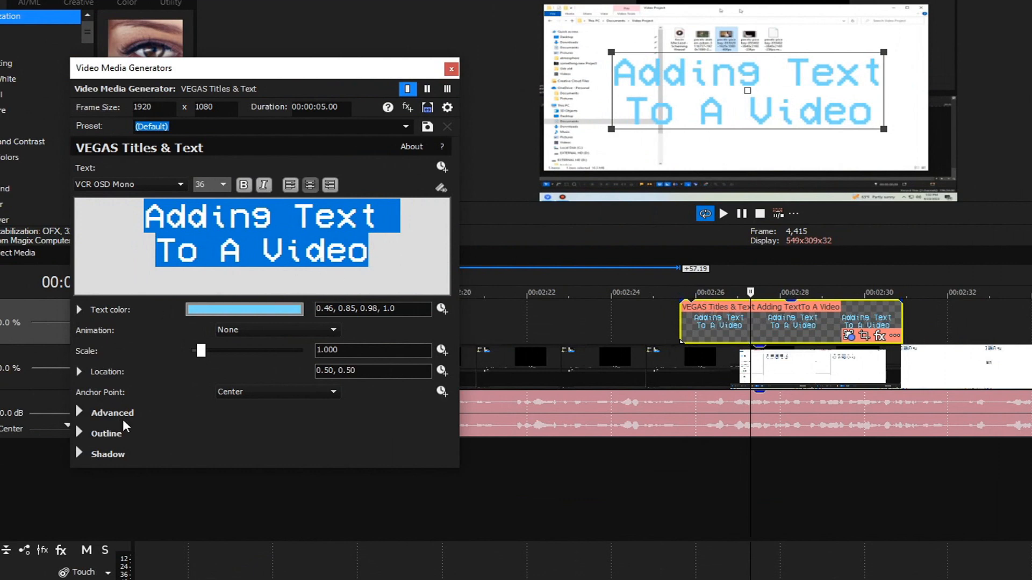
# - Enable the shadow on the "Adding Text To A Video" title and increase its X offset to about 0.238
pyautogui.click(80, 454)
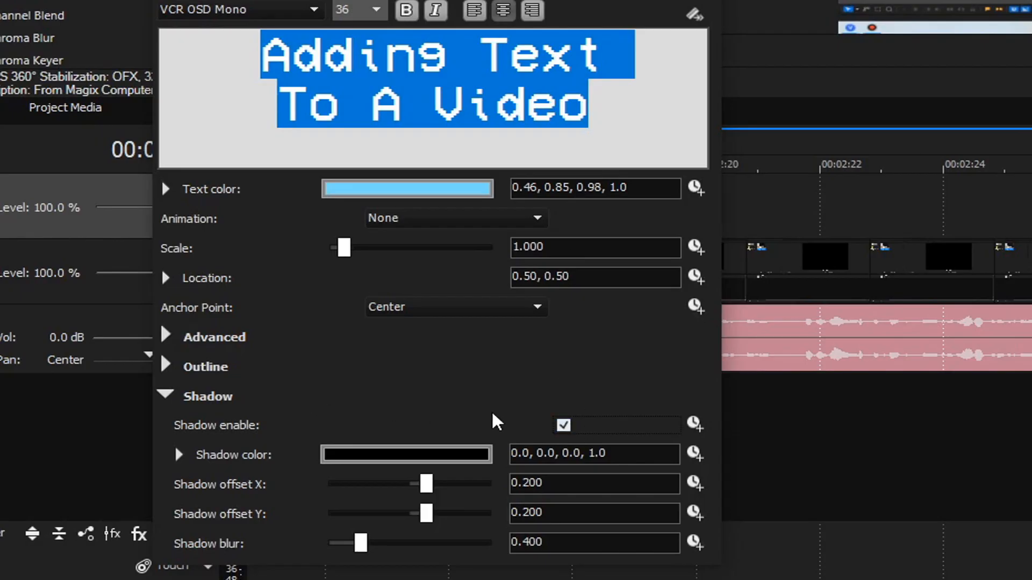
pyautogui.moveTo(424, 489)
pyautogui.mouseDown()
pyautogui.moveTo(461, 489)
pyautogui.moveTo(430, 489)
pyautogui.mouseUp()
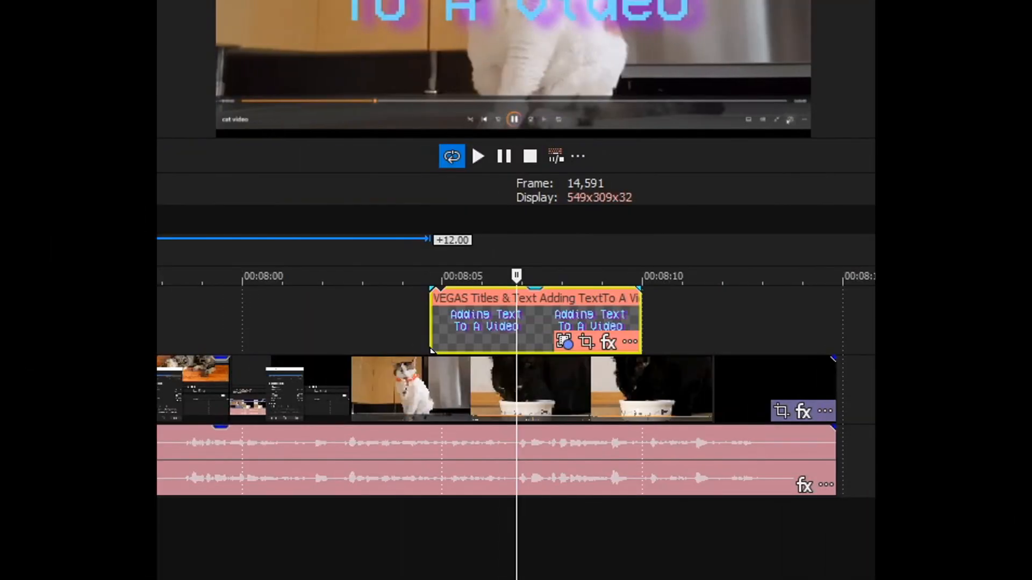
# - Give the "Adding Text To A Video" title a purple outline with a width of 7.687
pyautogui.click(563, 343)
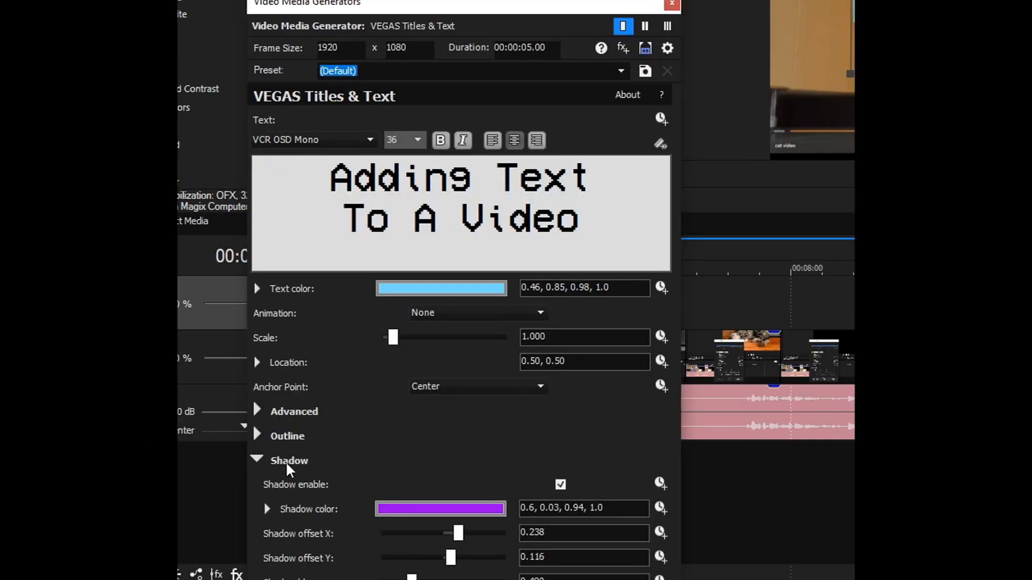
pyautogui.click(258, 435)
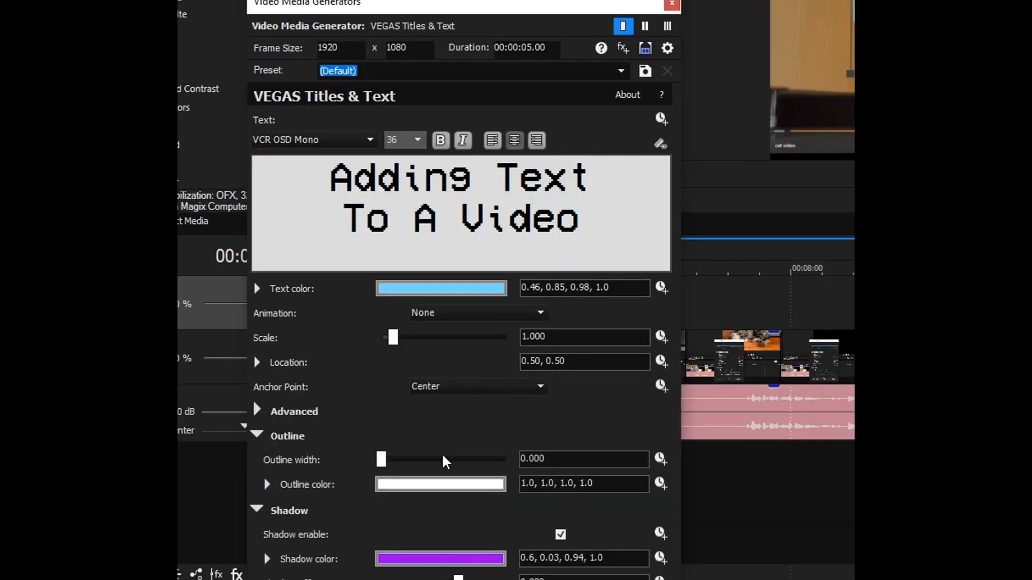
pyautogui.moveTo(382, 459); pyautogui.dragTo(478, 463)
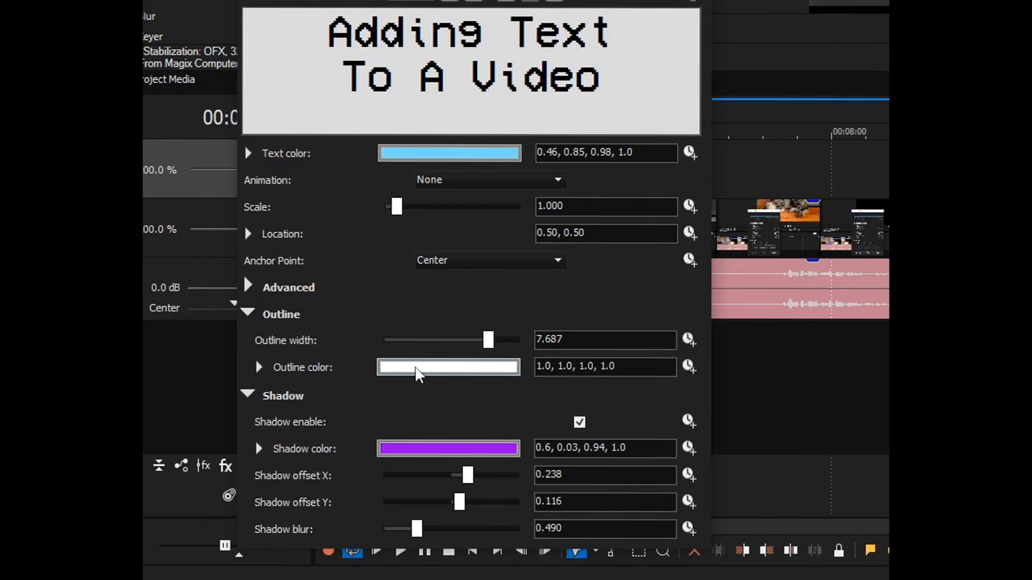
pyautogui.click(417, 369)
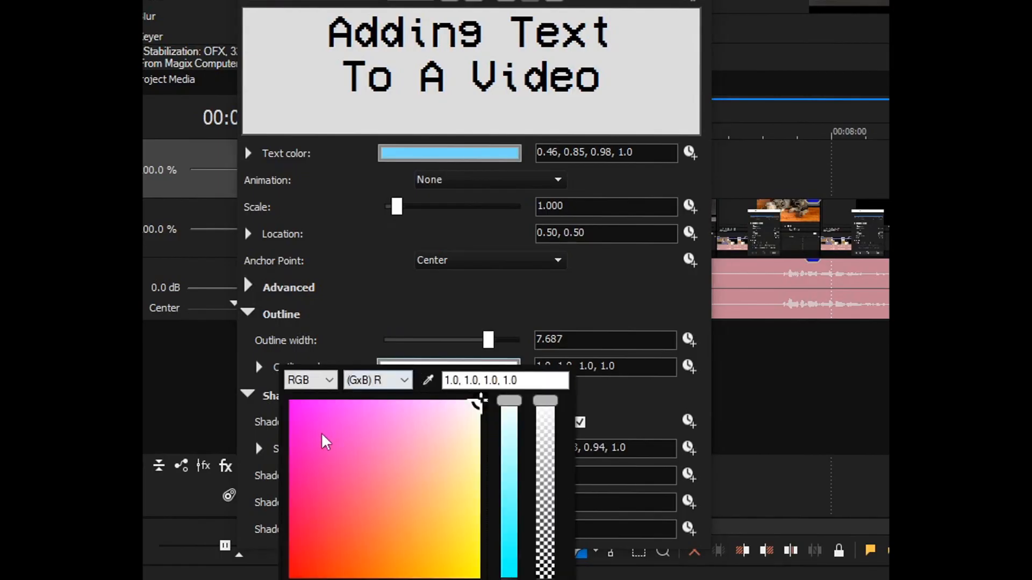
pyautogui.click(303, 423)
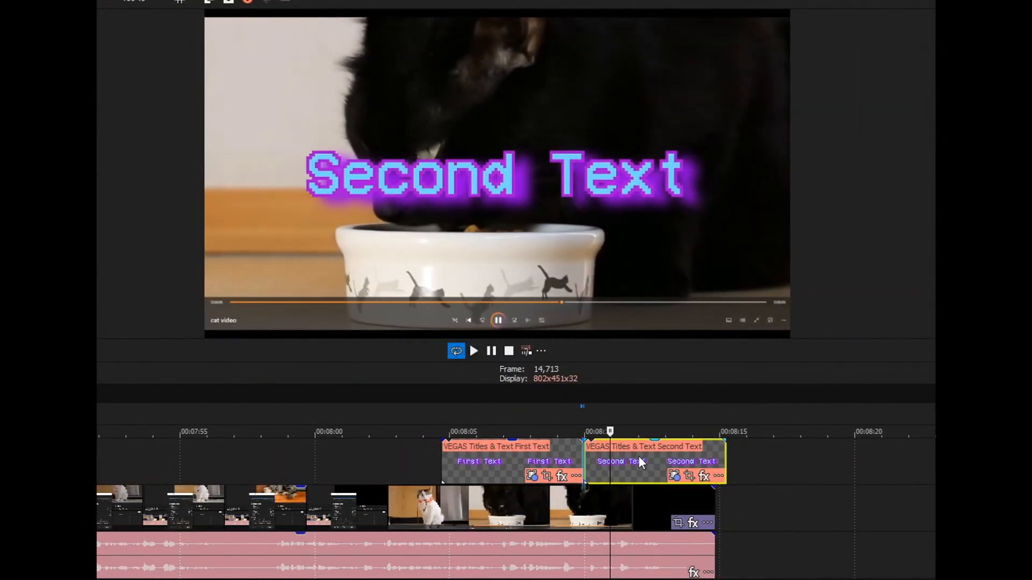
# - Overlap the Second Text event with the end of First Text to make a 0.08 crossfade, and play it back
pyautogui.moveTo(640, 457); pyautogui.dragTo(604, 446)
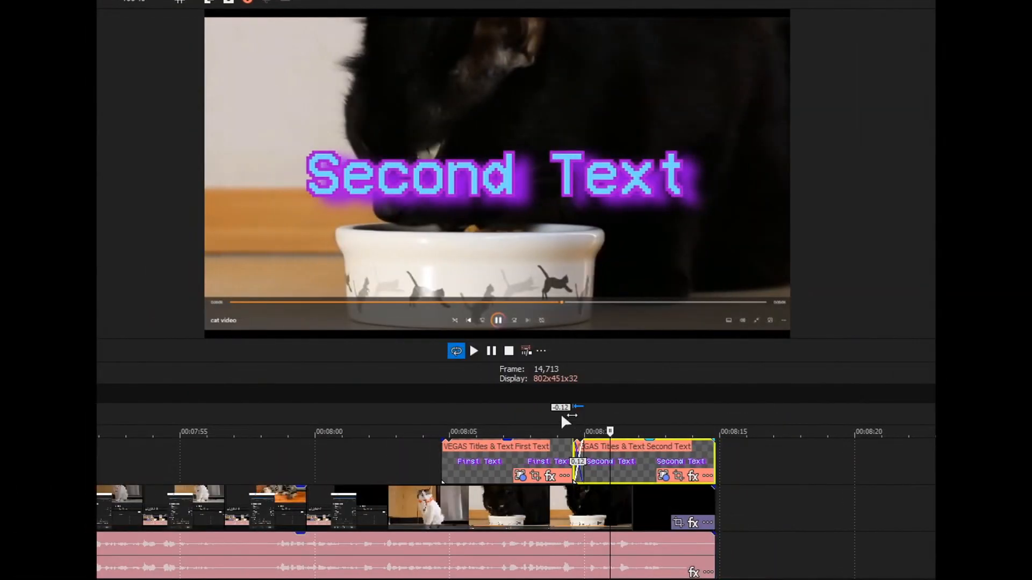
pyautogui.click(563, 414)
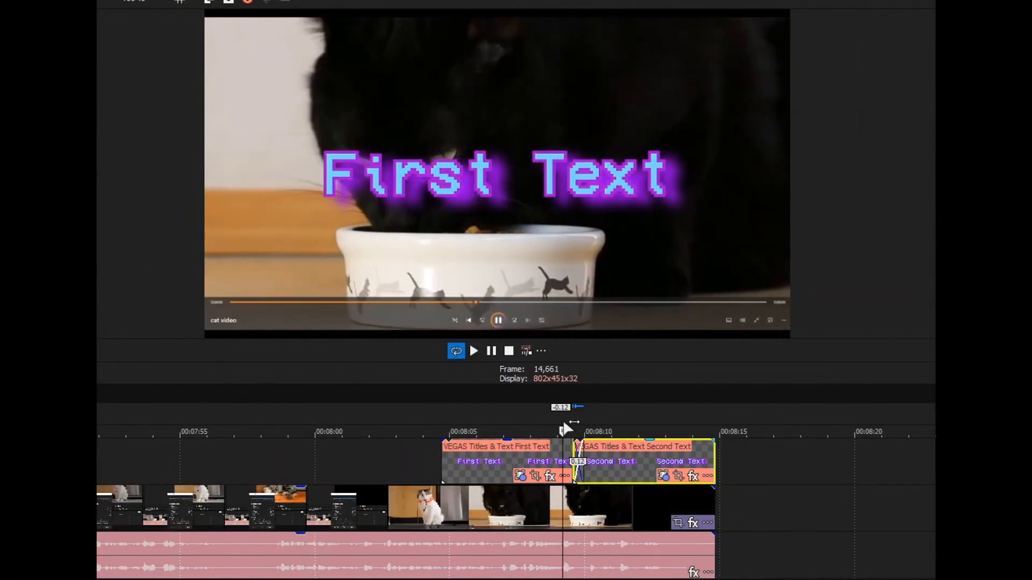
pyautogui.scroll(3, 563, 415)
pyautogui.moveTo(615, 461)
pyautogui.mouseDown()
pyautogui.moveTo(654, 458)
pyautogui.moveTo(625, 460)
pyautogui.mouseUp()
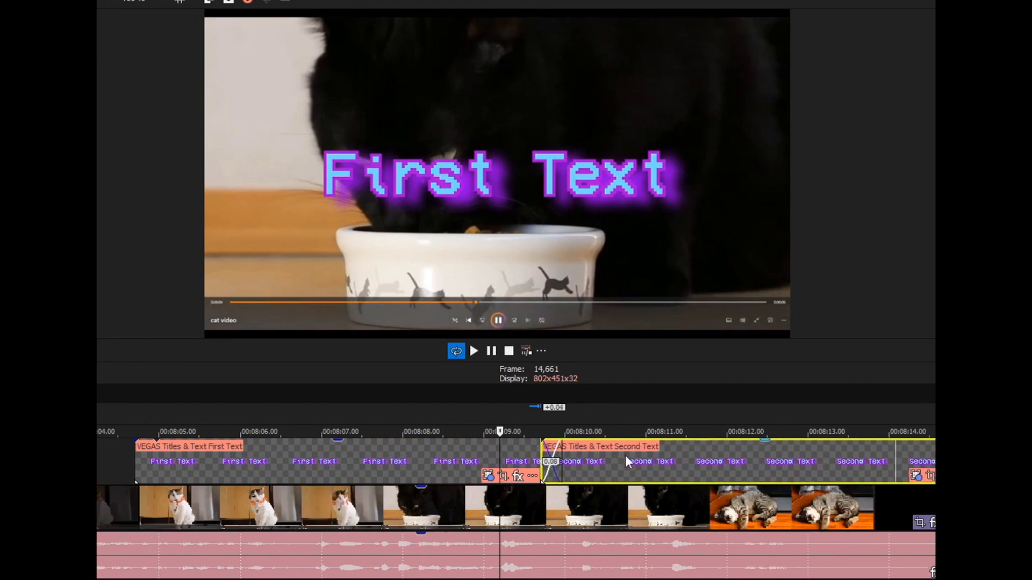
pyautogui.press('space')
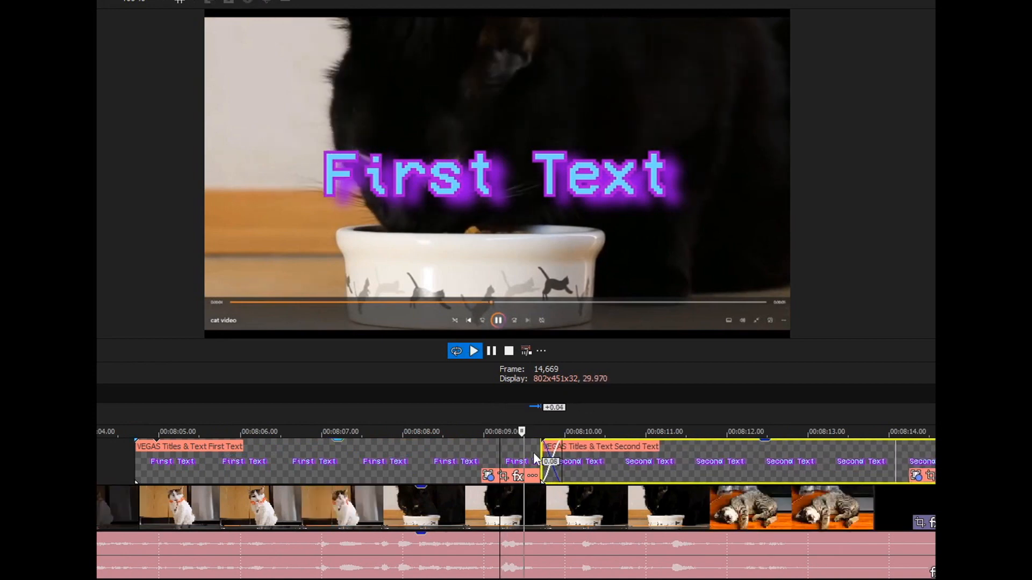
pyautogui.click(529, 423)
# - Move the Second Text event earlier to lengthen the crossfade with First Text to 1.14, and preview it
pyautogui.moveTo(530, 422); pyautogui.dragTo(446, 412)
pyautogui.click(444, 419)
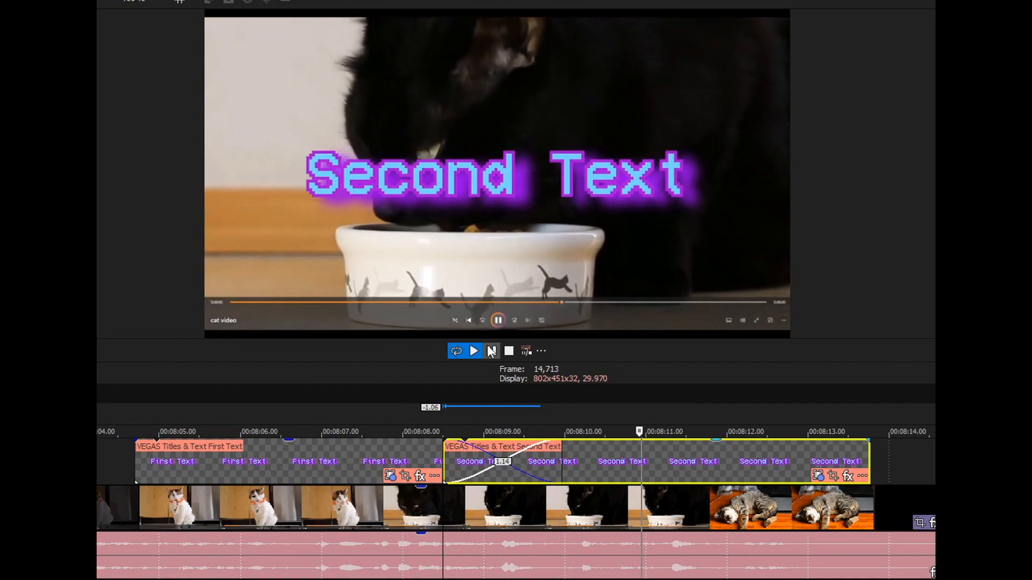
pyautogui.moveTo(548, 451); pyautogui.dragTo(459, 442)
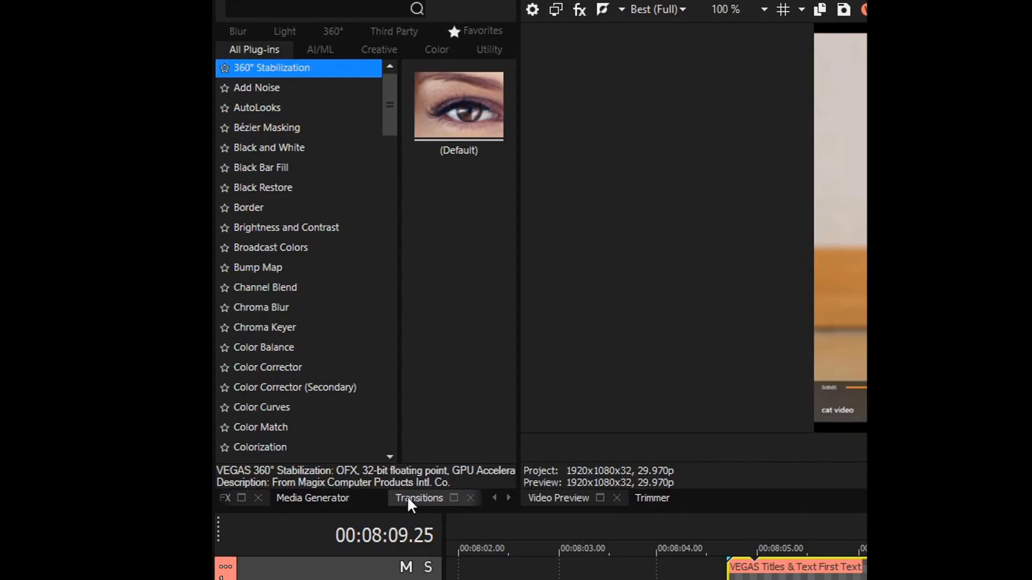
# - Apply the default uni.Swish Pan transition where the First Text event meets the Second Text event
pyautogui.click(401, 498)
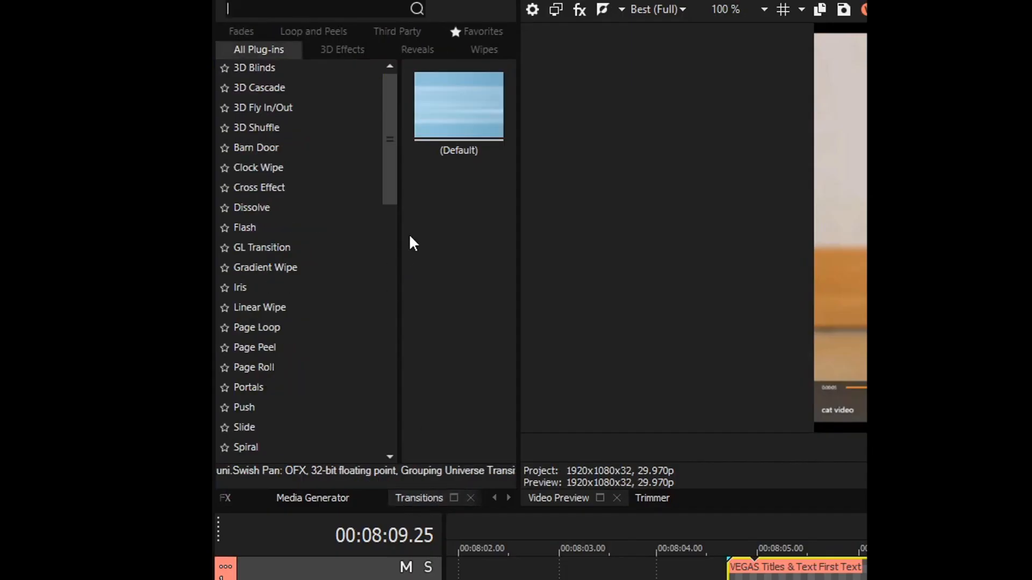
pyautogui.click(251, 151)
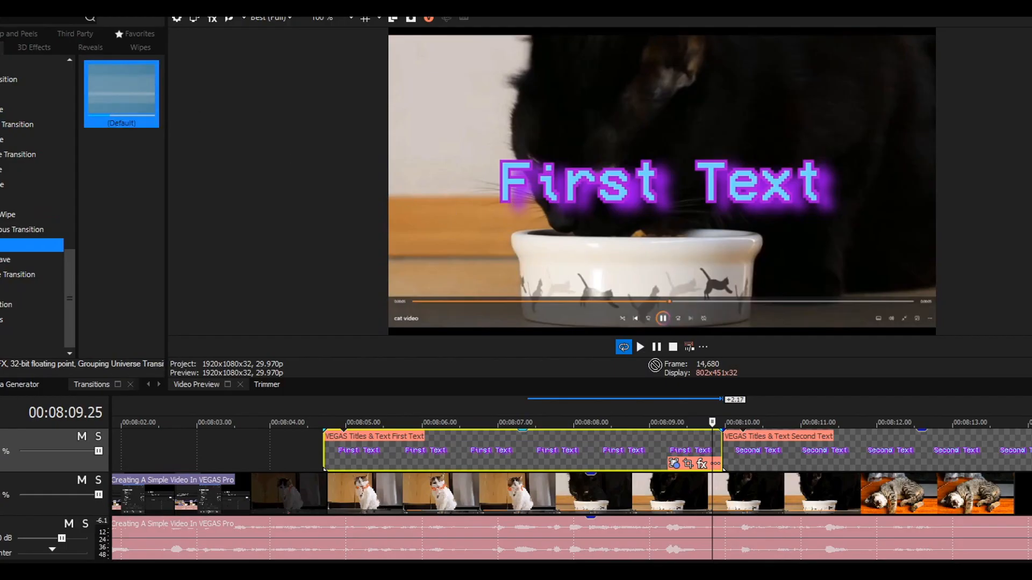
pyautogui.moveTo(722, 439); pyautogui.dragTo(734, 461)
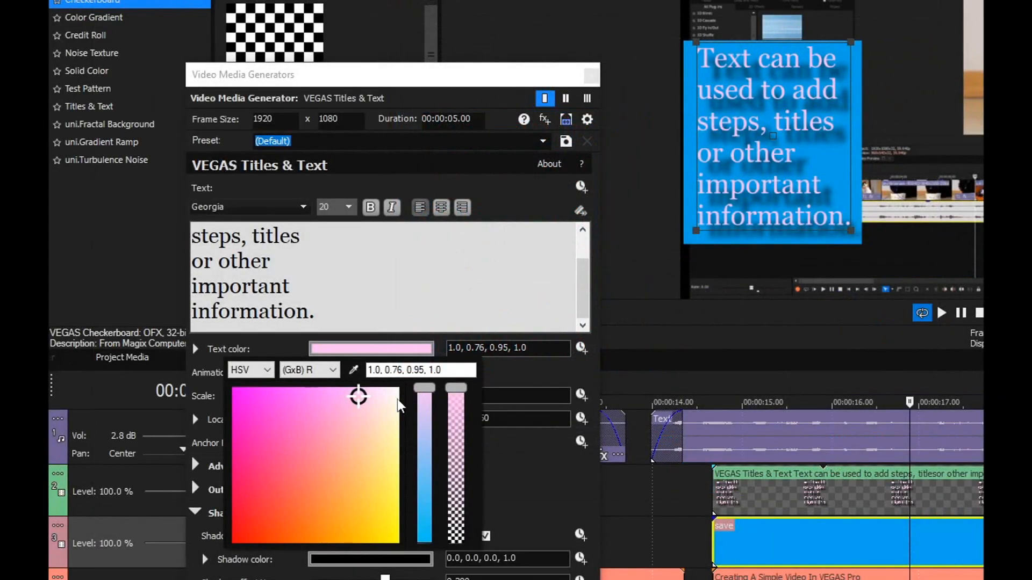
# - Change the text color of the "Text can be used to add steps, titles or other important information." title to 1.0, 0.95, 0.96, 1.0
pyautogui.moveTo(357, 397); pyautogui.dragTo(391, 394)
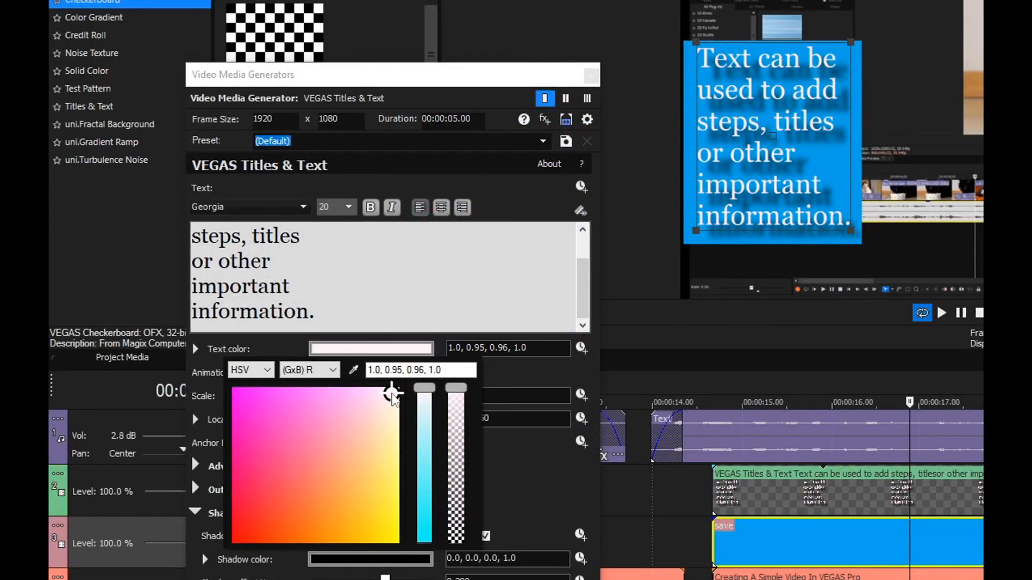
# - Disable the shadow on the "Text can be used to add steps, titles or other important information." title and close its settings
pyautogui.click(602, 76)
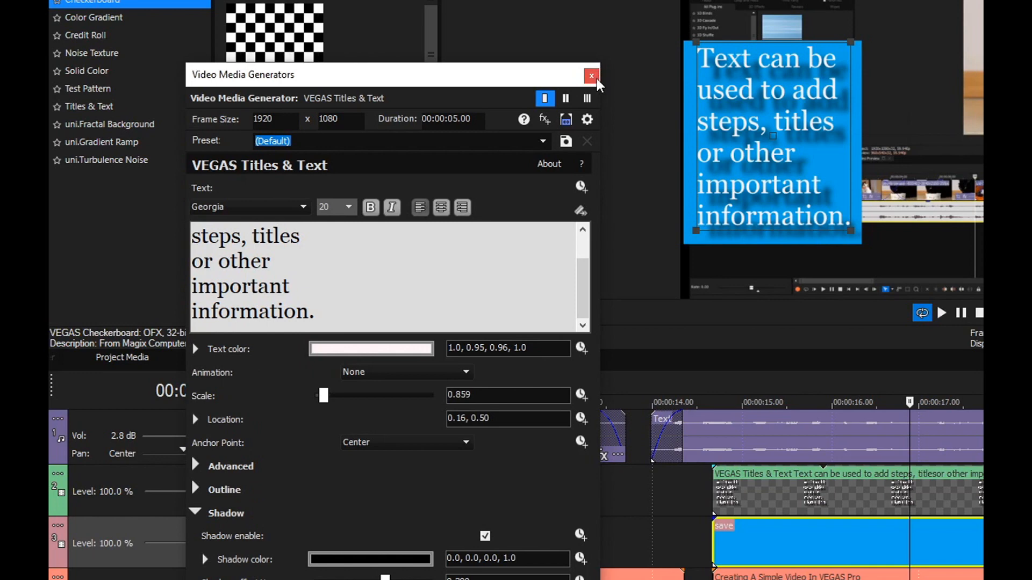
pyautogui.click(487, 537)
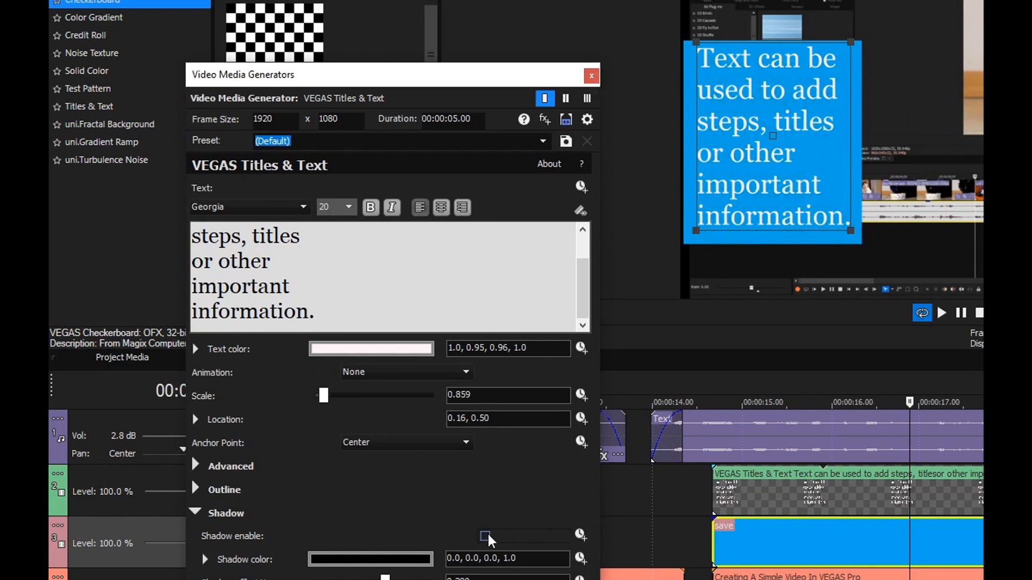
pyautogui.click(591, 75)
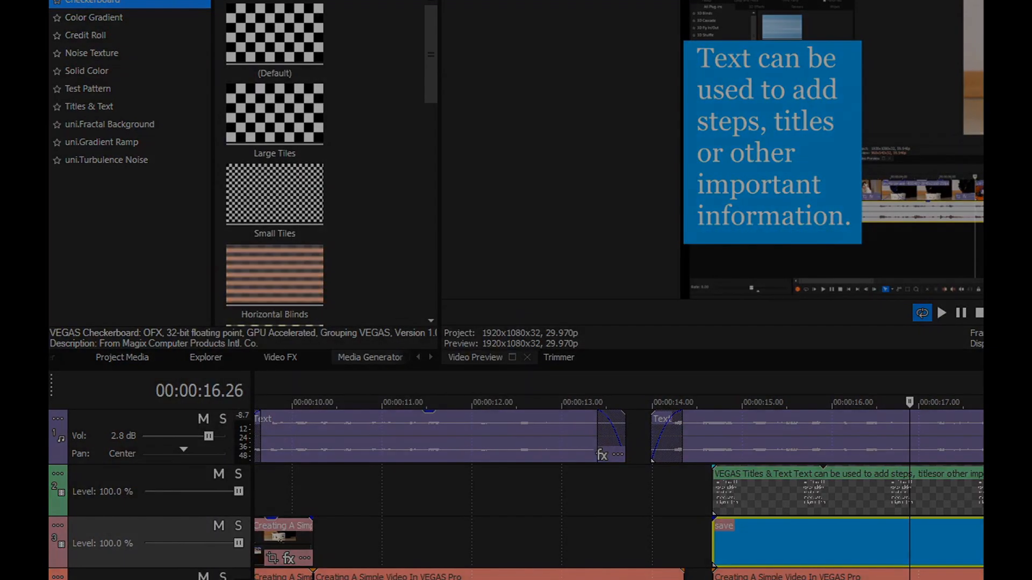
# - In Paint, fill a taller canvas with light blue and save it as a PNG file named Background Color
pyautogui.moveTo(482, 365); pyautogui.dragTo(480, 515)
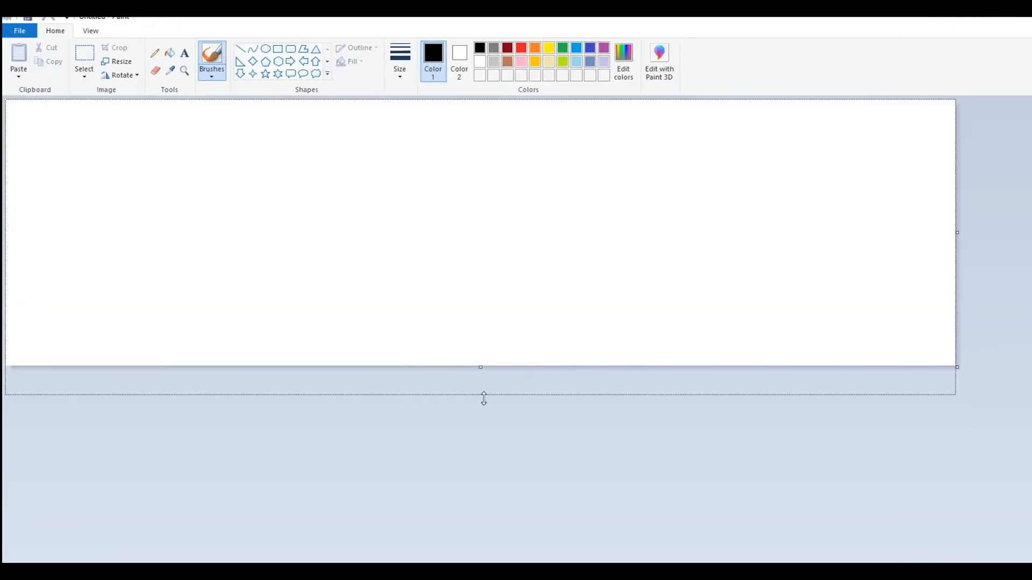
pyautogui.click(577, 62)
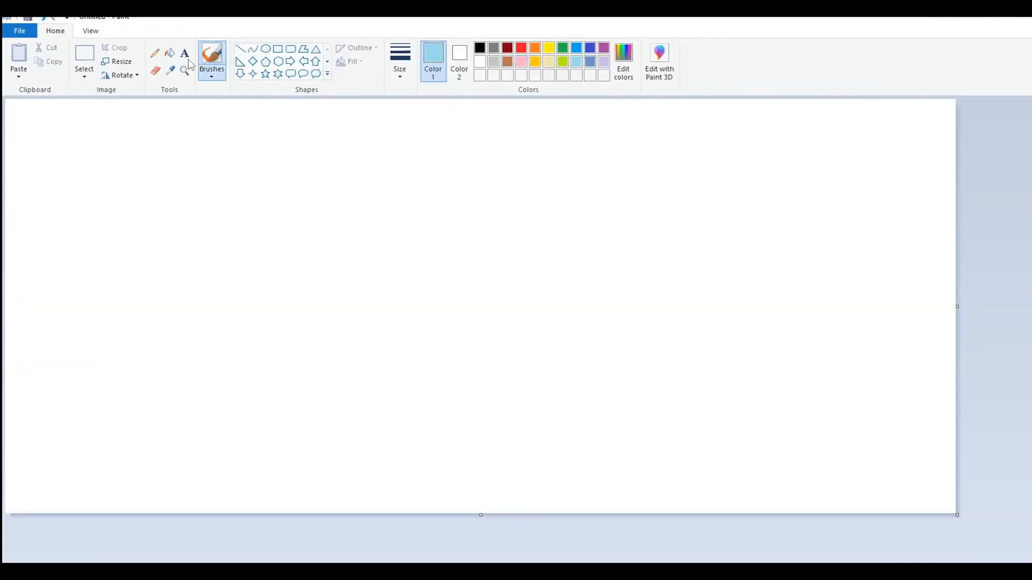
pyautogui.click(170, 52)
pyautogui.click(288, 200)
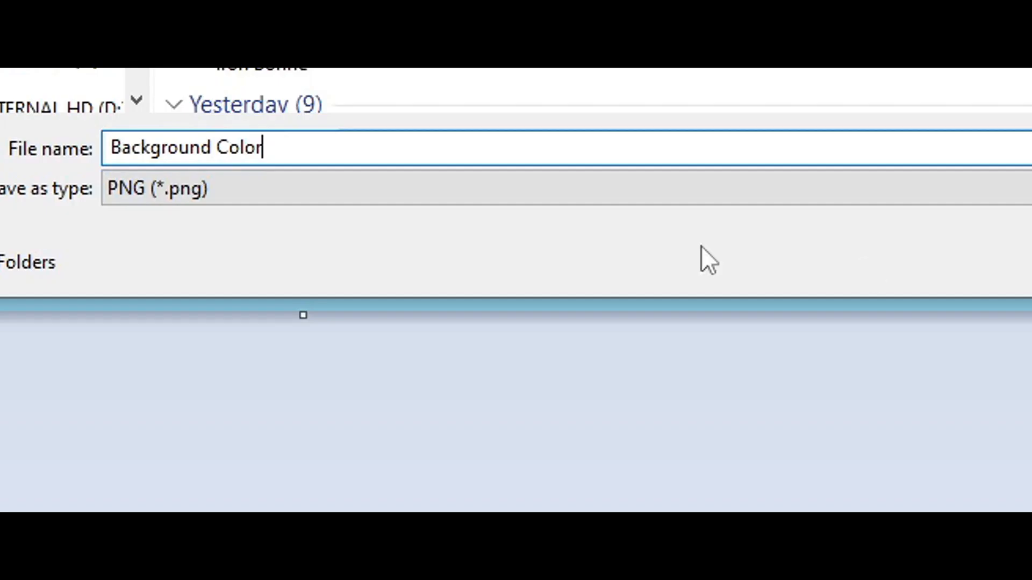
pyautogui.click(586, 189)
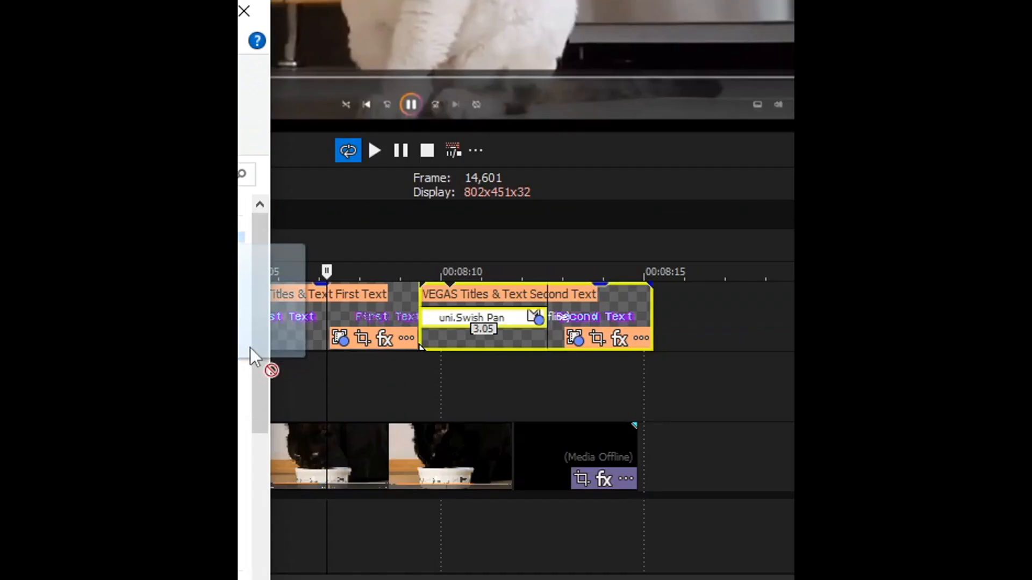
# - In VEGAS Pro, add the Background Color image to the track below the titles and extend it across First Text and Second Text
pyautogui.moveTo(250, 347); pyautogui.dragTo(302, 379)
pyautogui.click(246, 18)
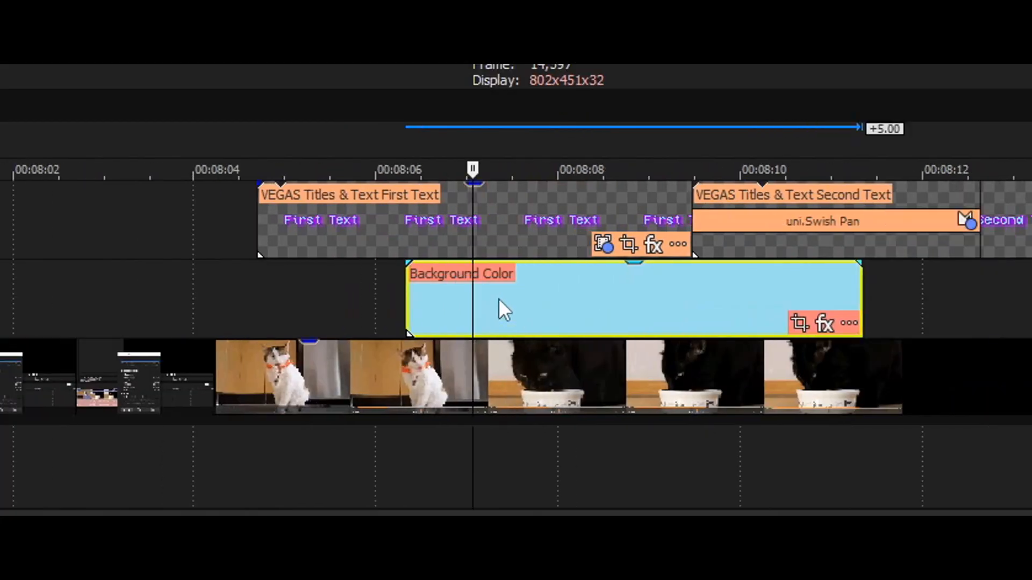
pyautogui.moveTo(406, 295); pyautogui.dragTo(258, 292)
pyautogui.moveTo(859, 299); pyautogui.dragTo(1031, 299)
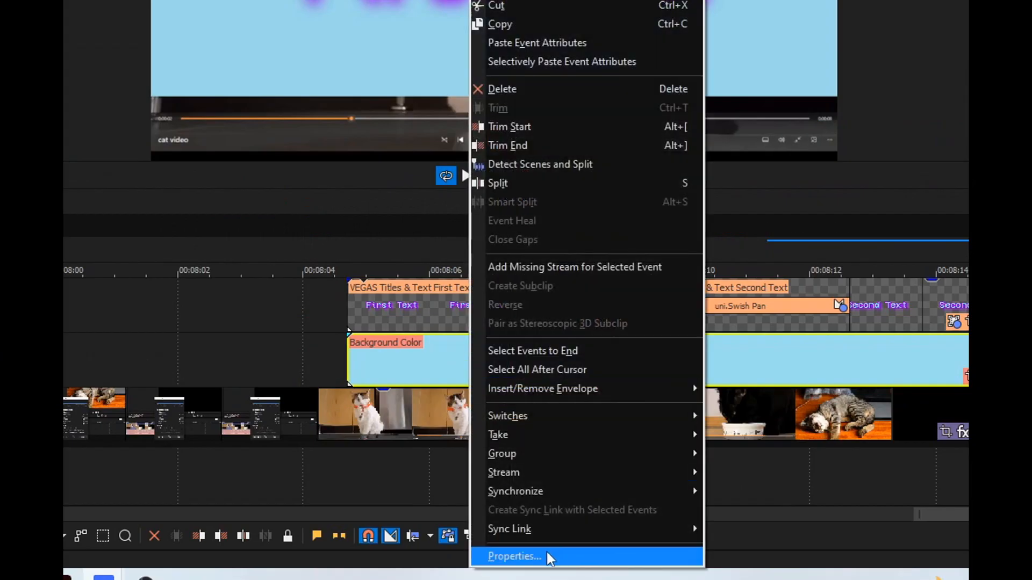
# - Turn off Maintain aspect ratio in the Background Color event's properties
pyautogui.click(548, 558)
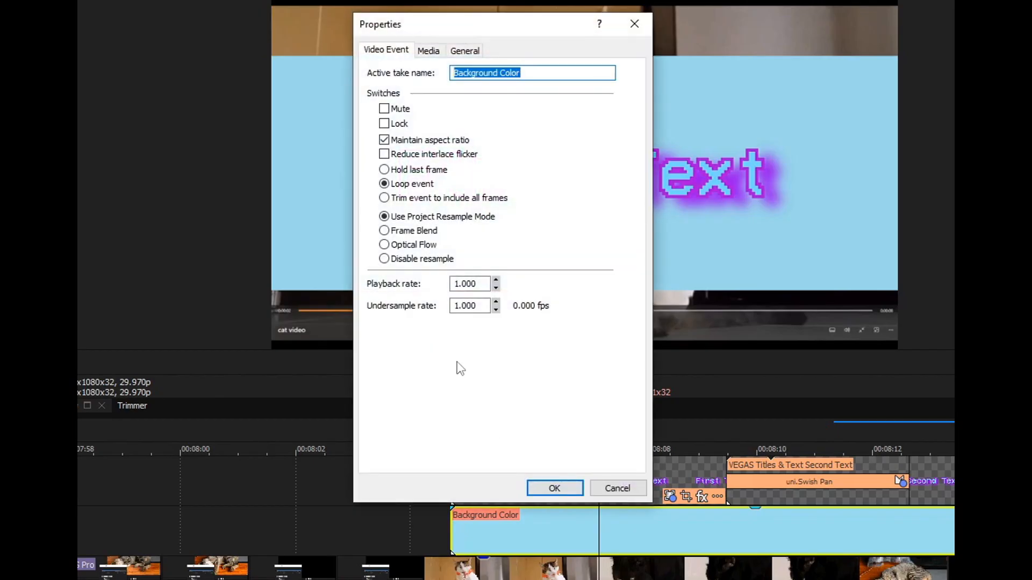
pyautogui.click(383, 140)
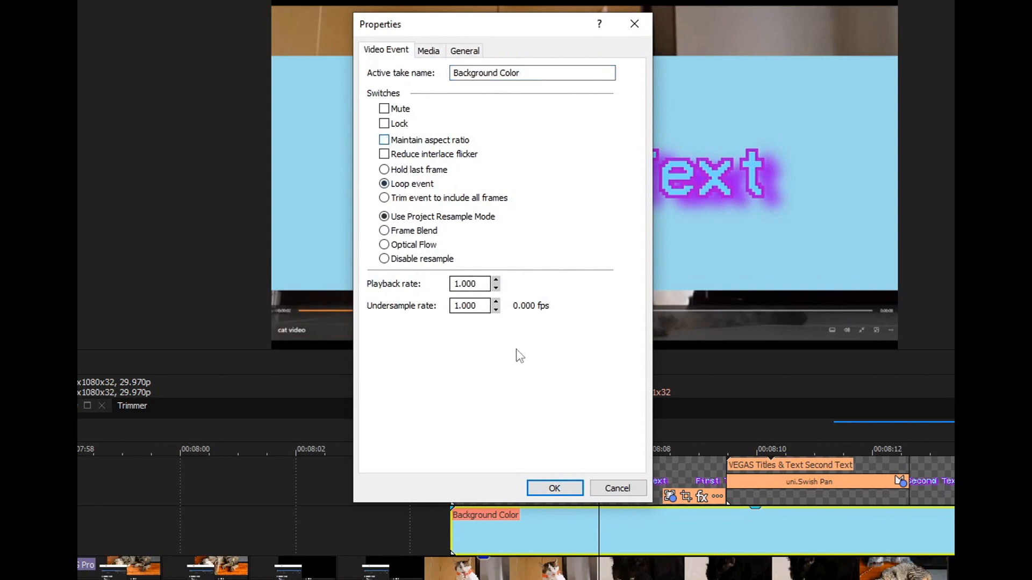
pyautogui.click(554, 489)
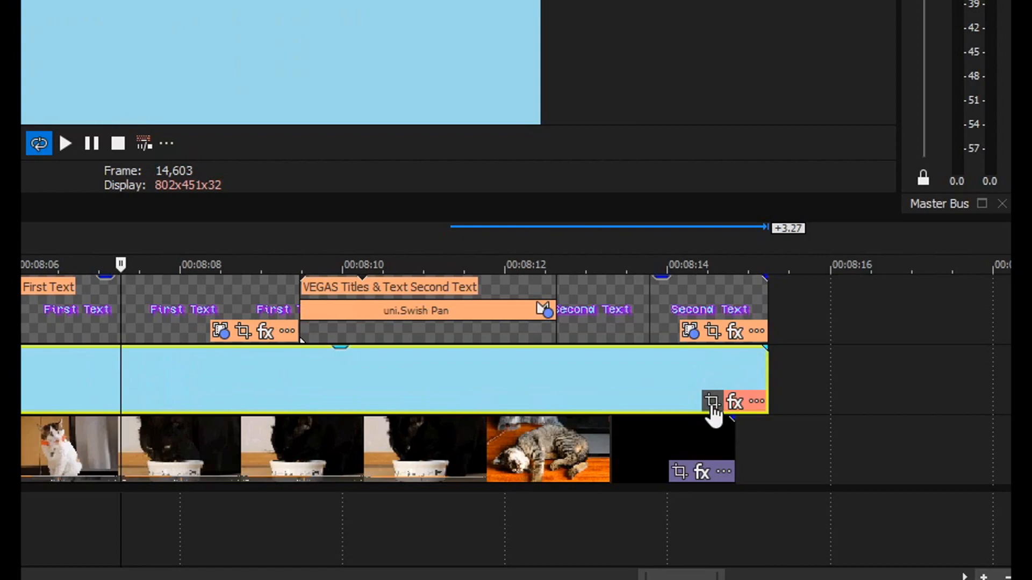
# - Stretch the Background Color event's Pan/Crop frame vertically to make the color a narrower band behind First Text
pyautogui.click(713, 401)
pyautogui.moveTo(521, 367); pyautogui.dragTo(553, 509)
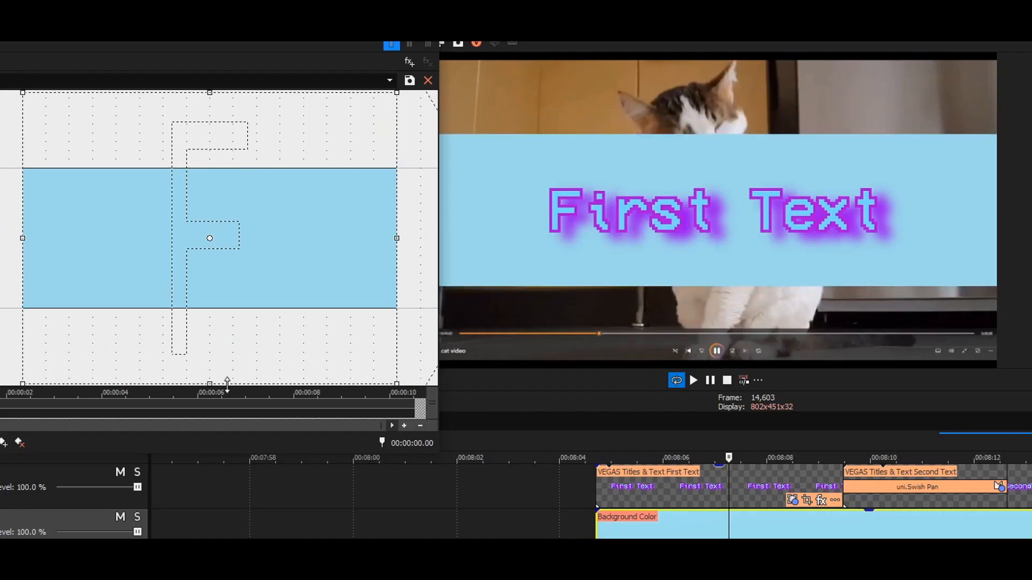
pyautogui.moveTo(228, 383); pyautogui.dragTo(233, 405)
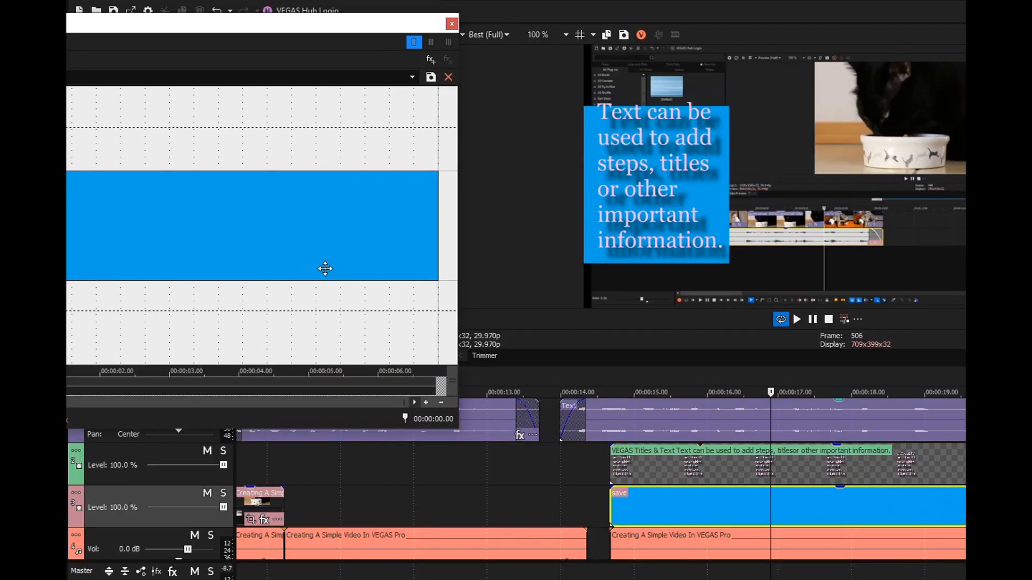
# - Reposition the blue save image with Pan/Crop so it sits behind the "Text can be used to add steps" title
pyautogui.moveTo(324, 267); pyautogui.dragTo(316, 273)
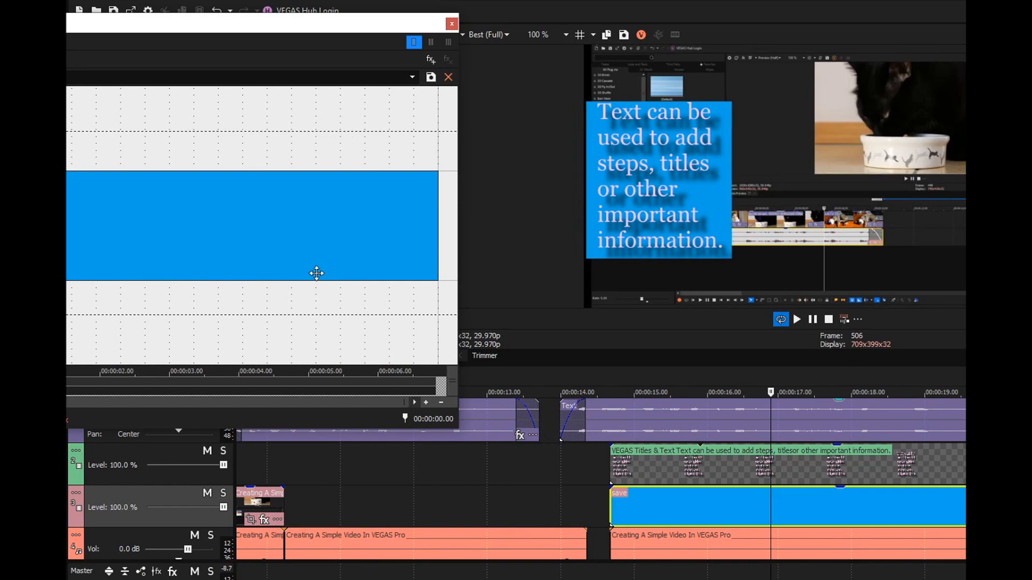
pyautogui.scroll(-2, 276, 134)
pyautogui.moveTo(275, 151); pyautogui.dragTo(285, 187)
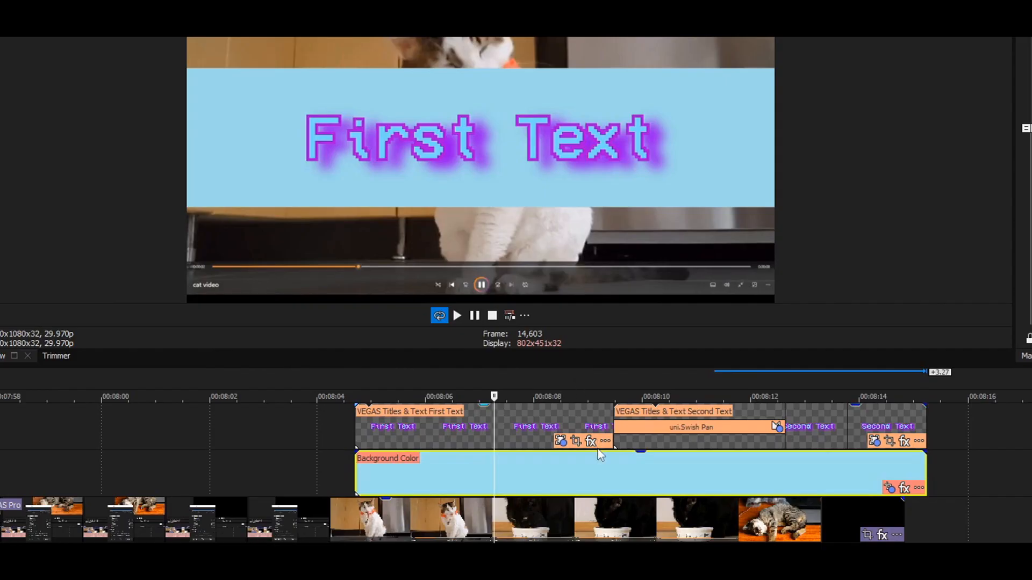
# - Lower the Background Color event's opacity slightly to let the cat video show through, and play it back
pyautogui.moveTo(524, 458)
pyautogui.mouseDown()
pyautogui.moveTo(525, 474)
pyautogui.moveTo(521, 461)
pyautogui.mouseUp()
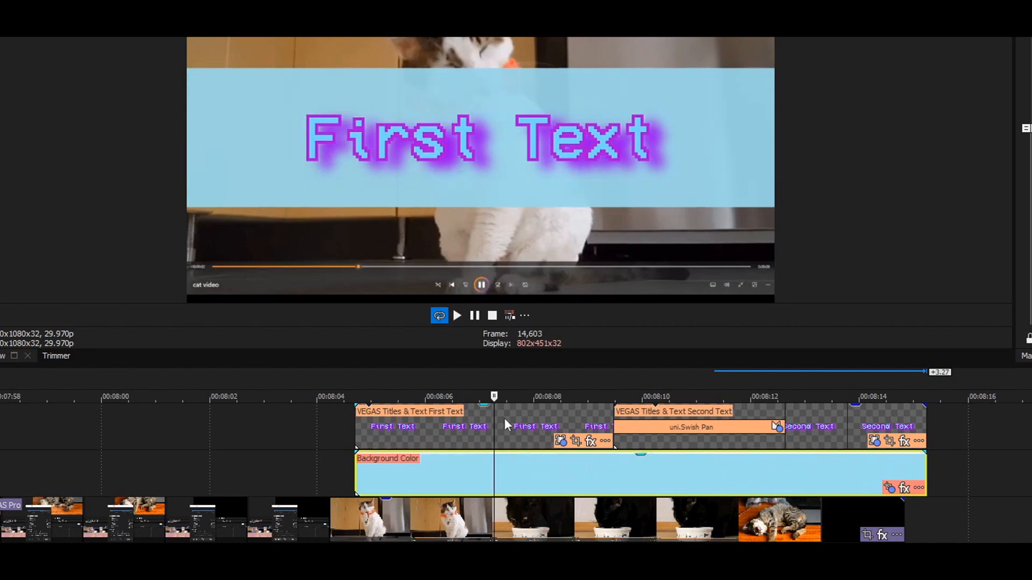
pyautogui.press('space')
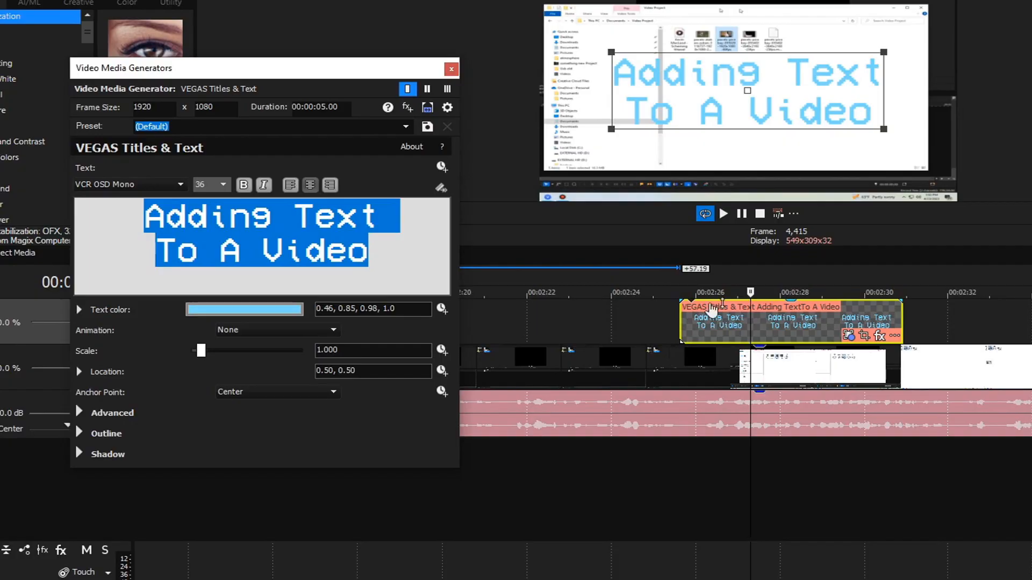
# - Open the shadow settings of the "Adding Text To A Video" title
pyautogui.click(80, 454)
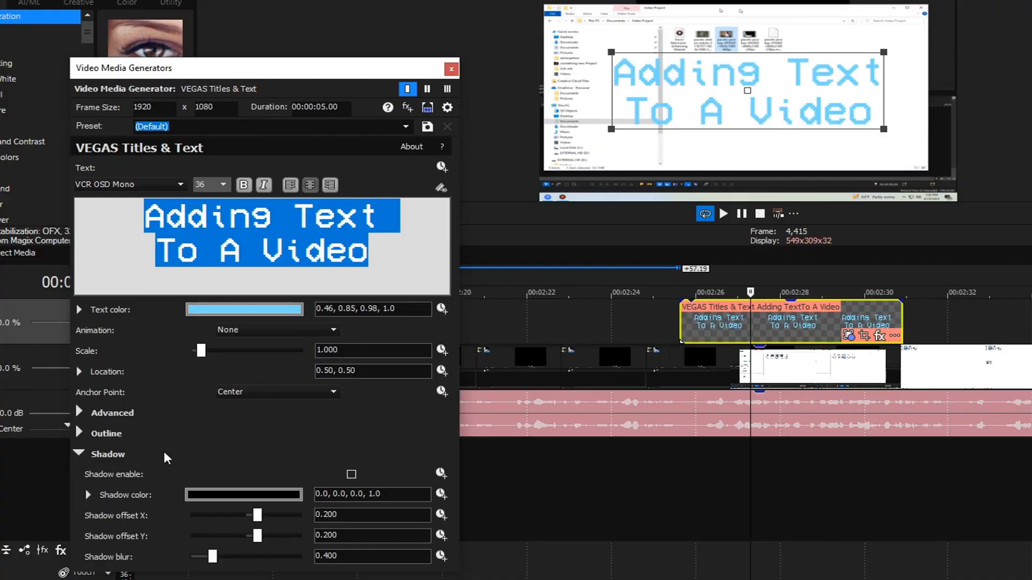